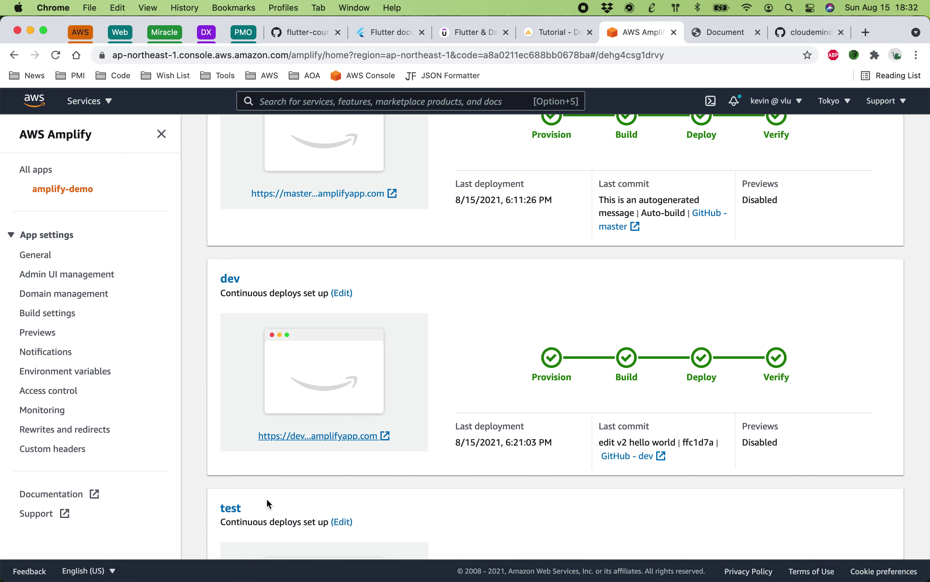
# Switch to the amplify-demo repository on GitHub and start a new pull request from its pull request list
pyautogui.scroll(-4, 430, 324)
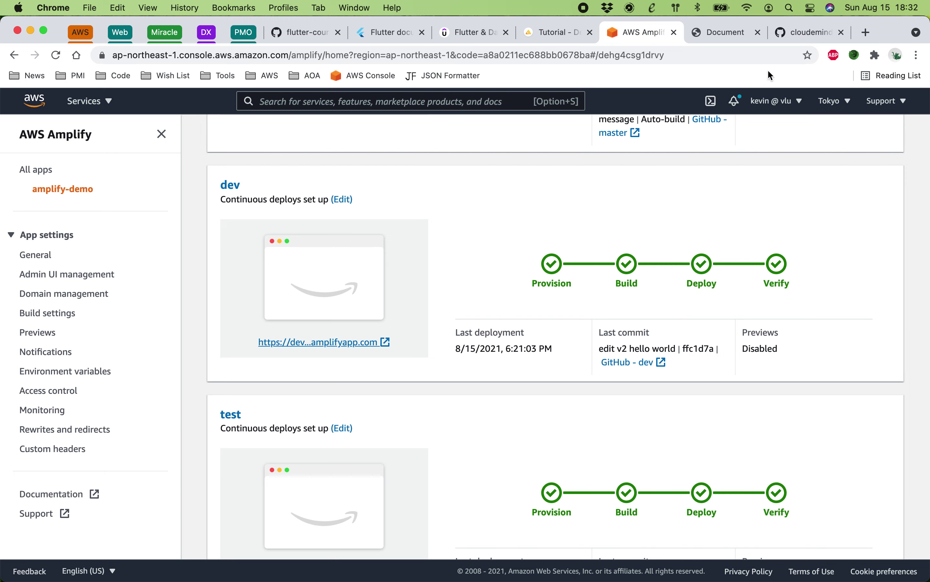
pyautogui.click(794, 31)
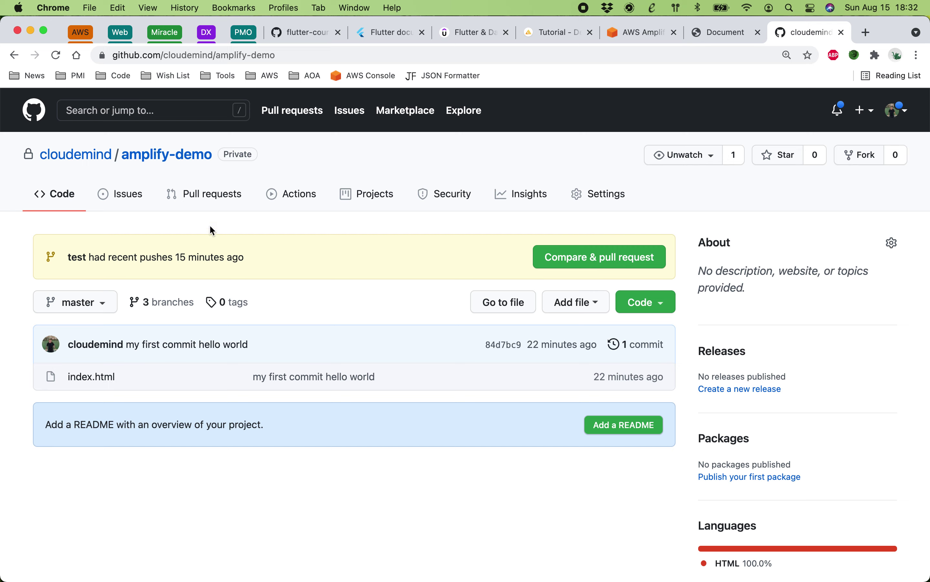
pyautogui.click(228, 199)
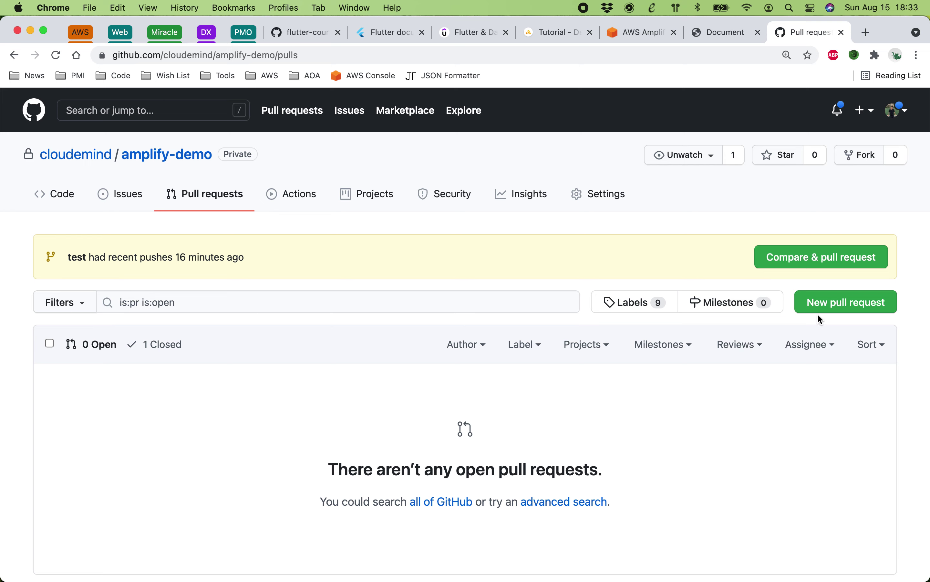
pyautogui.click(838, 307)
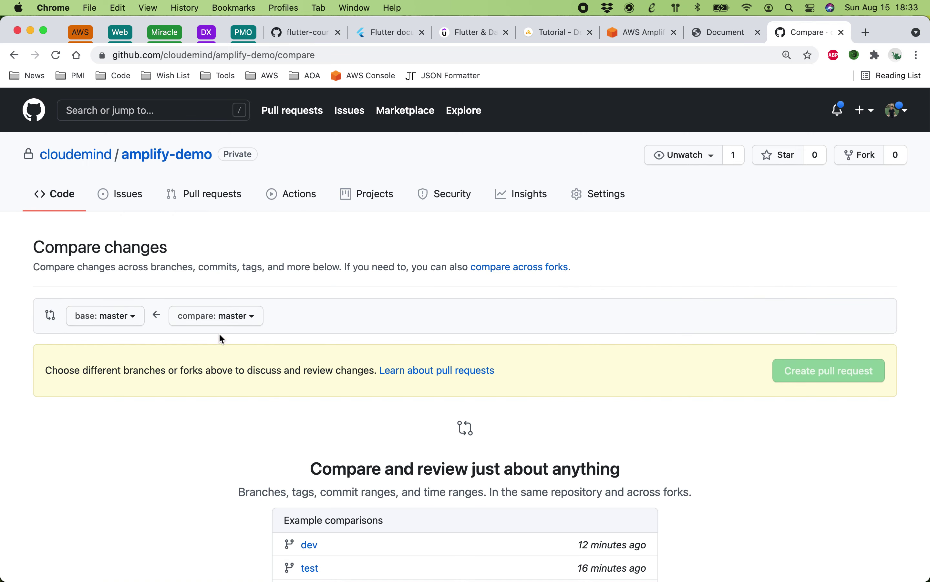
# Set the pull request comparison to base branch test and compare branch dev
pyautogui.click(221, 319)
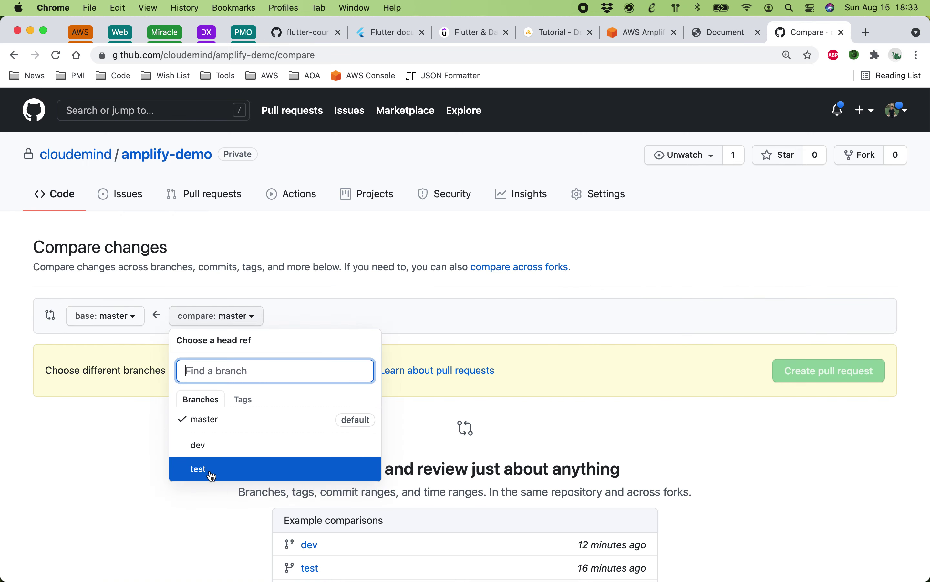
pyautogui.click(210, 474)
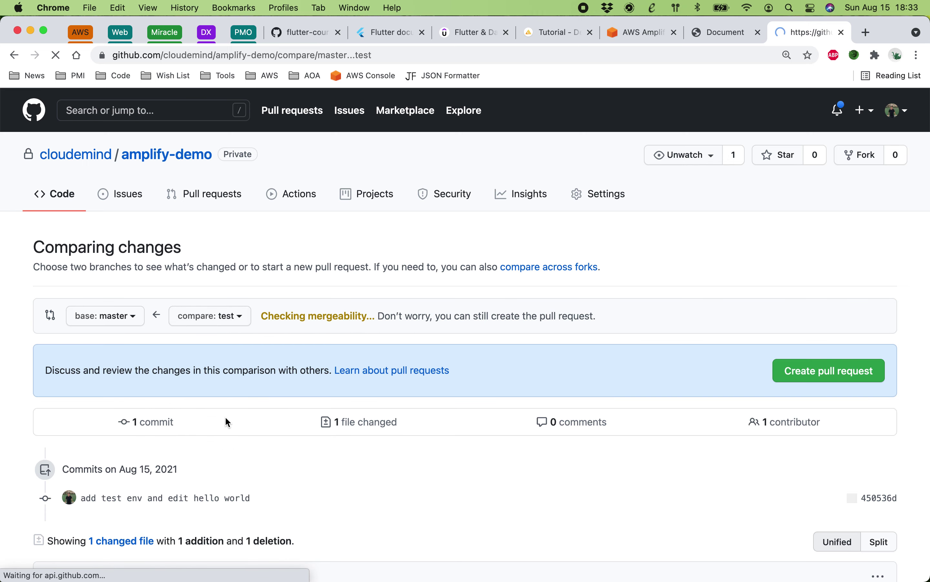
pyautogui.click(216, 323)
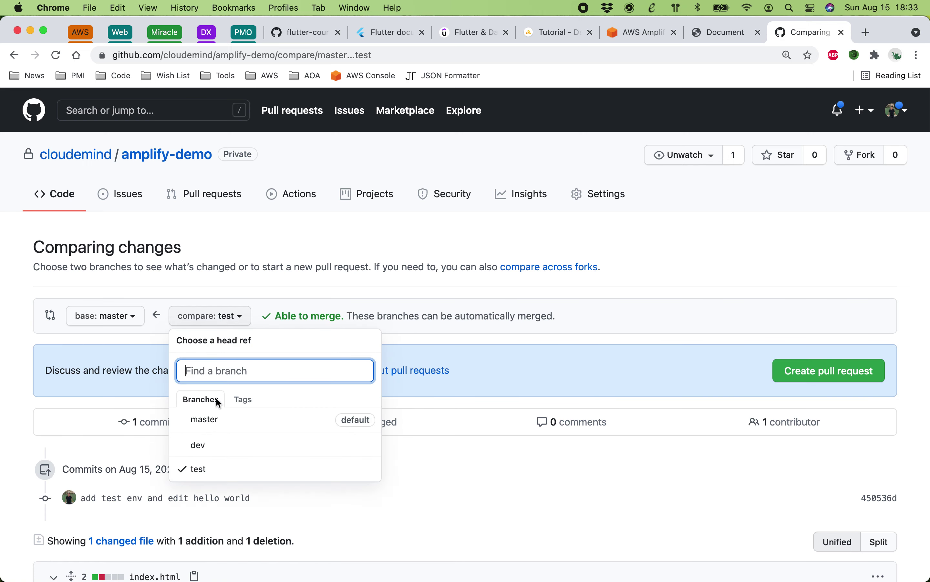
pyautogui.click(214, 449)
pyautogui.click(115, 318)
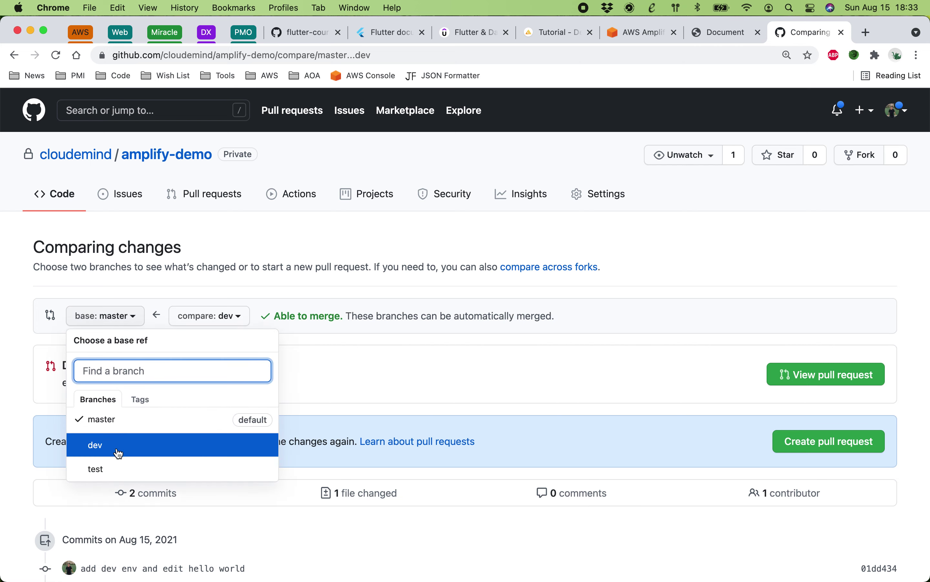
pyautogui.click(115, 469)
# Review the index.html differences between dev and test, and start another pull request for this comparison
pyautogui.scroll(-5, 297, 394)
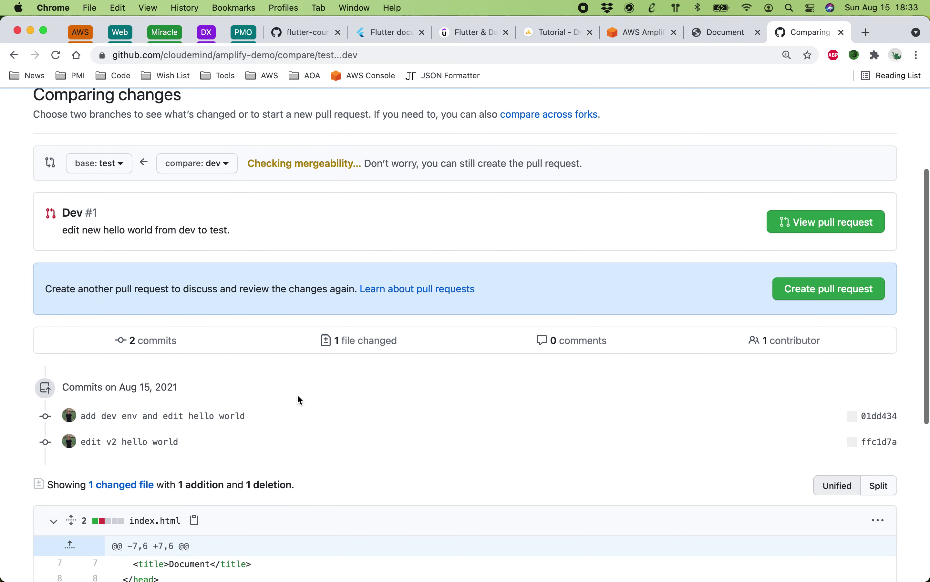
pyautogui.scroll(-5, 298, 396)
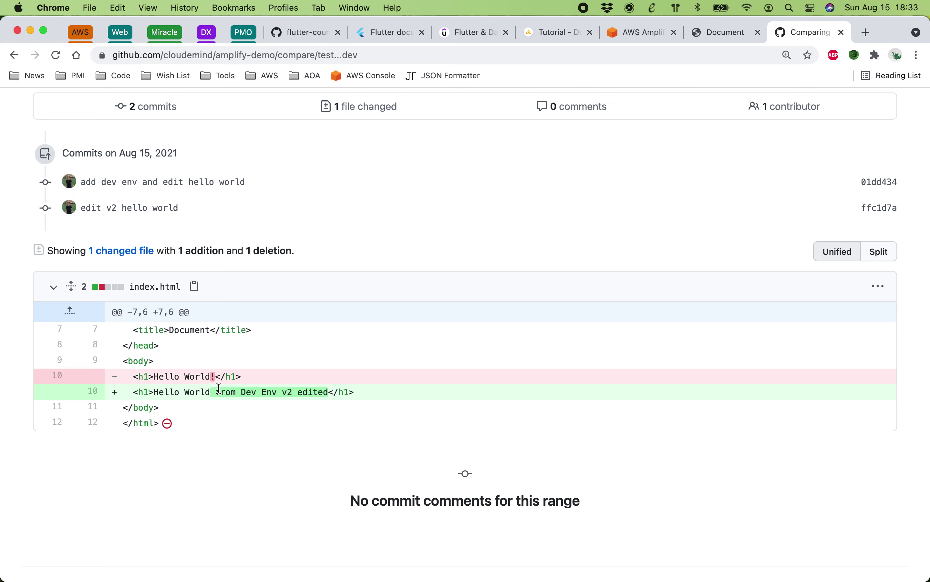
pyautogui.scroll(10, 253, 380)
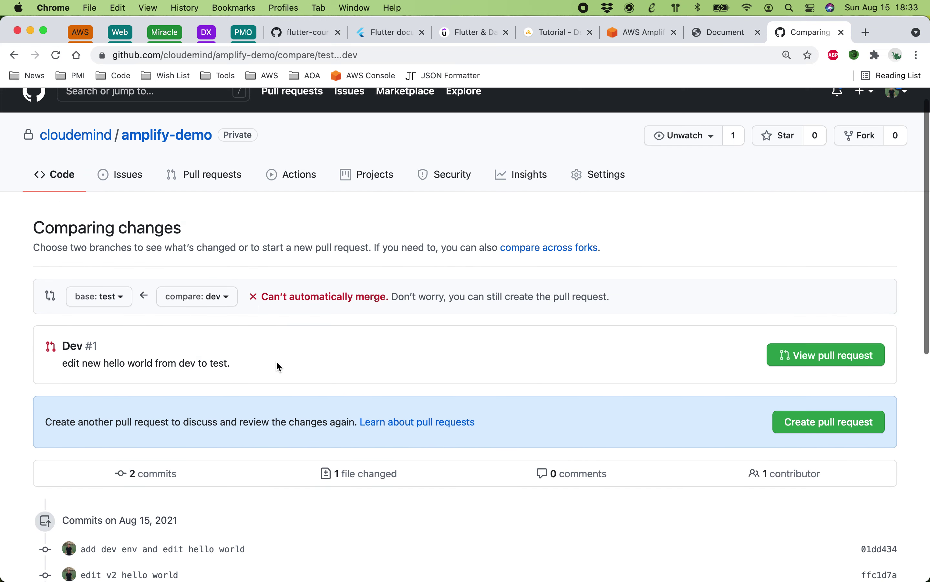
pyautogui.click(793, 428)
pyautogui.scroll(-4, 392, 450)
# Create the pull request with the comment "PR from dev to test: change hello world v2"
pyautogui.click(277, 395)
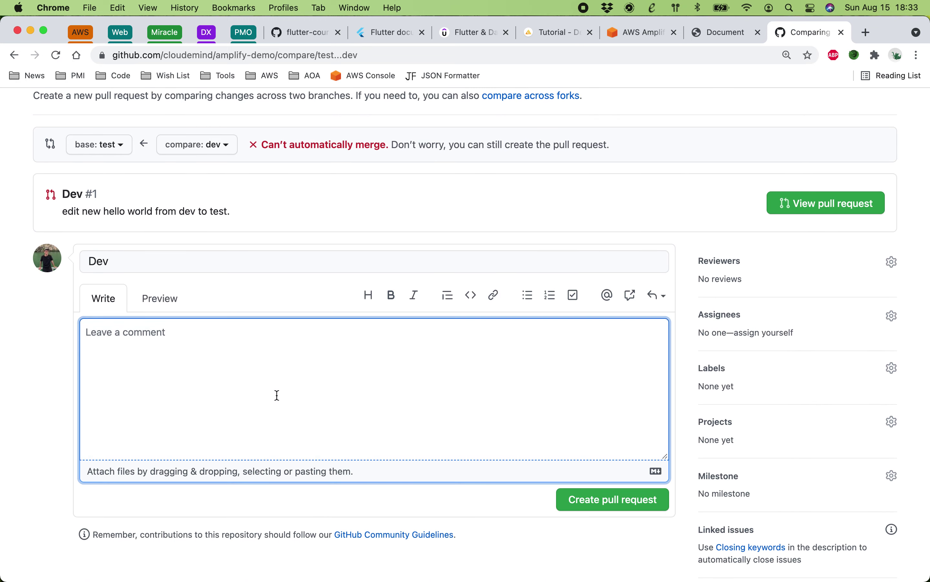
pyautogui.write('PR from dev to d')
pyautogui.press('BackSpace')
pyautogui.write('tes')
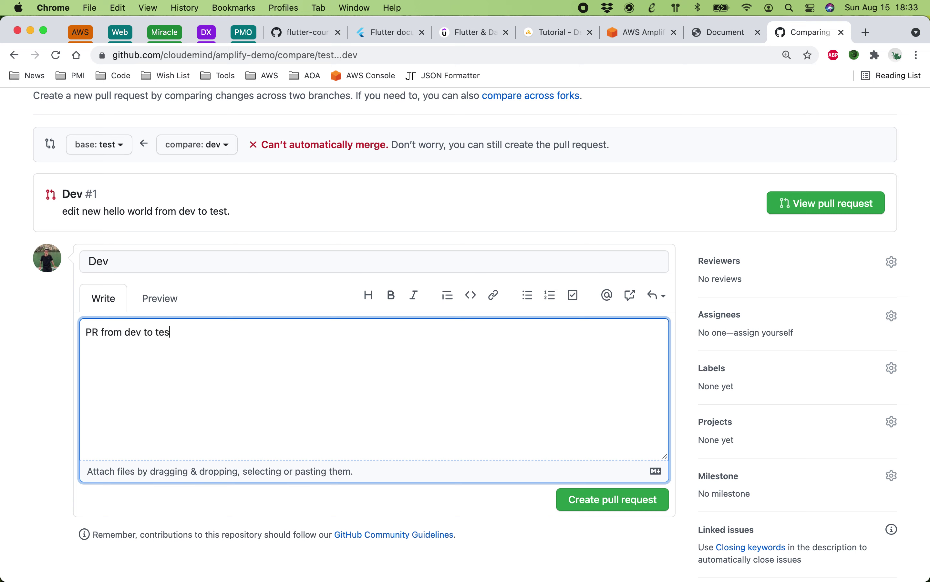
pyautogui.write('t : change hello world v3')
pyautogui.press('BackSpace')
pyautogui.write('2')
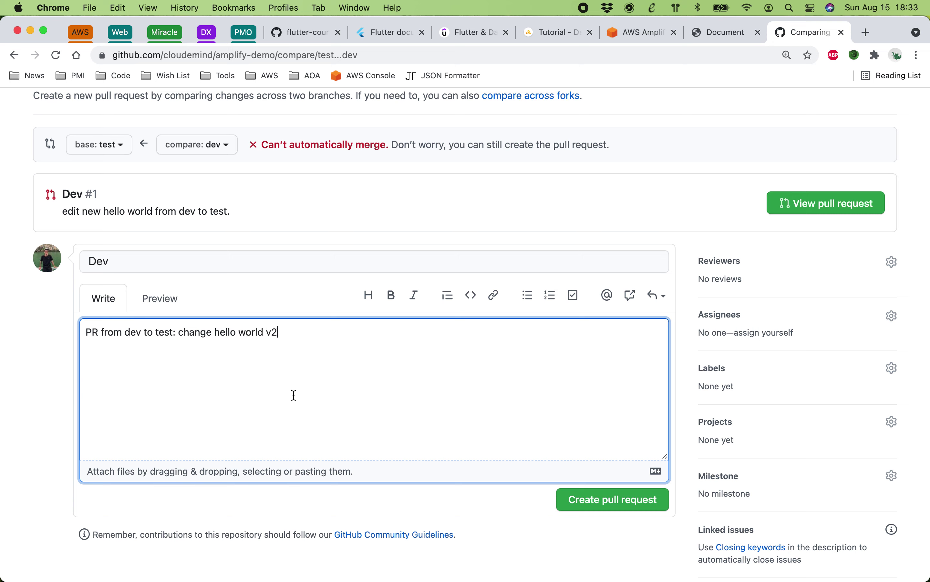
pyautogui.click(581, 500)
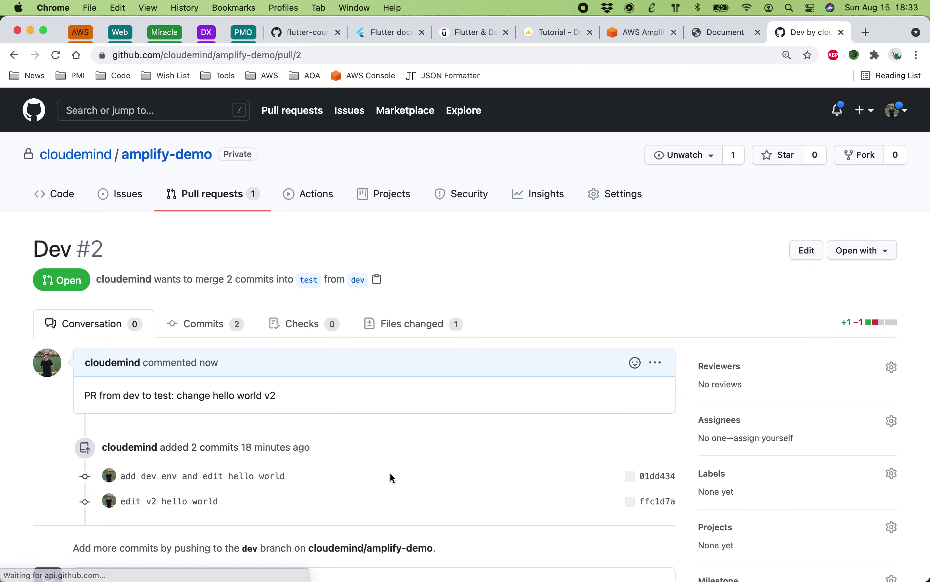
# Start resolving the index.html conflict and delete the test version of the heading together with its separator and end marker
pyautogui.scroll(-5, 391, 475)
pyautogui.scroll(-1, 389, 472)
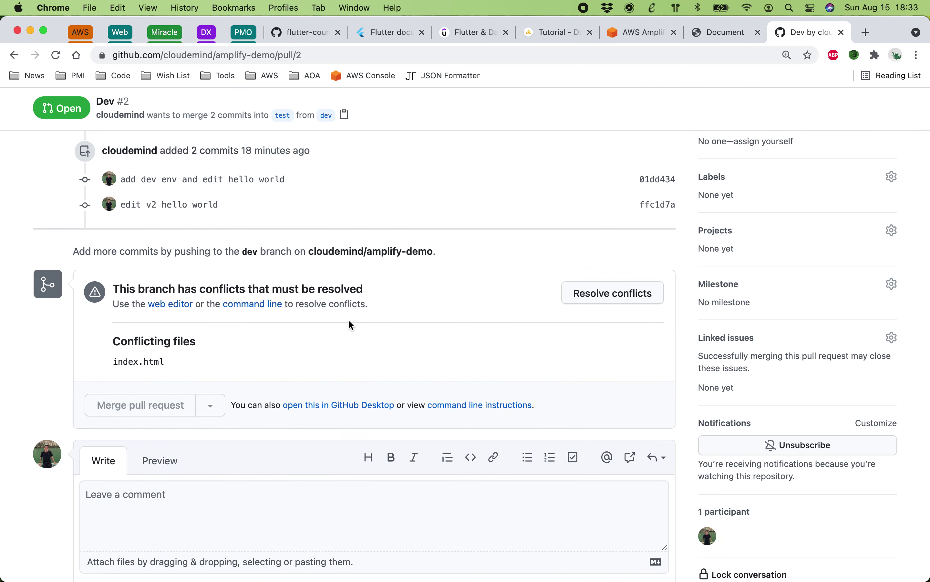
pyautogui.click(606, 295)
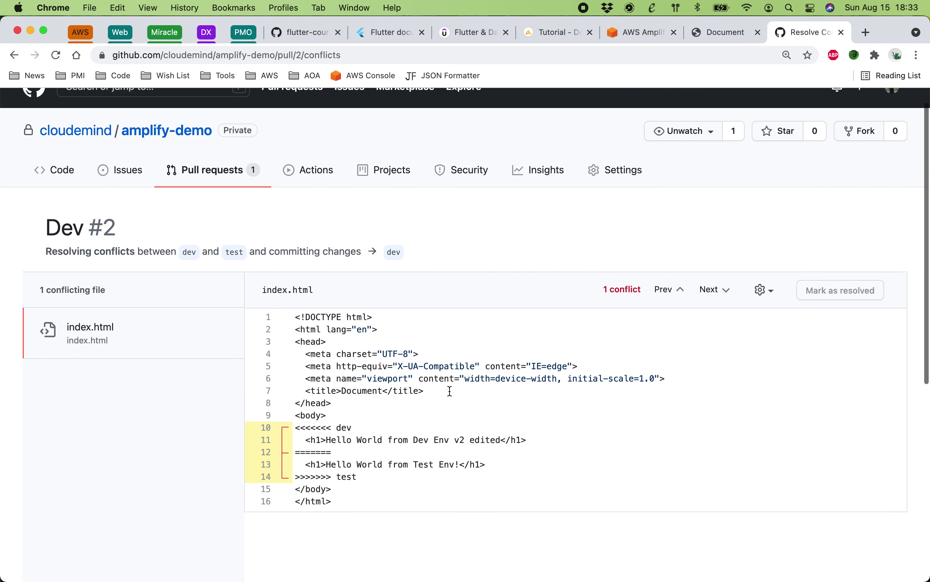
pyautogui.scroll(-1, 346, 450)
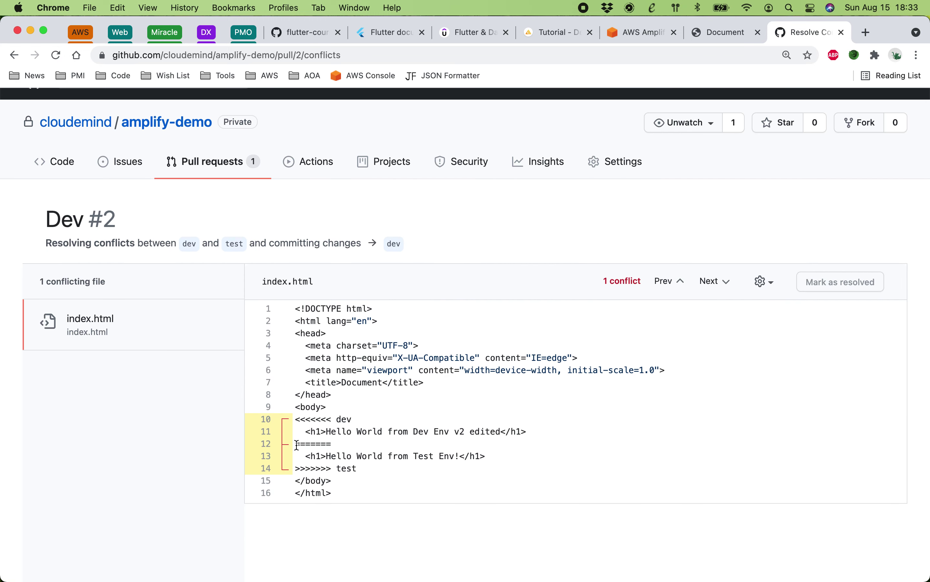
pyautogui.keyDown('shift'); pyautogui.click(370, 469); pyautogui.keyUp('shift')
pyautogui.press('BackSpace')
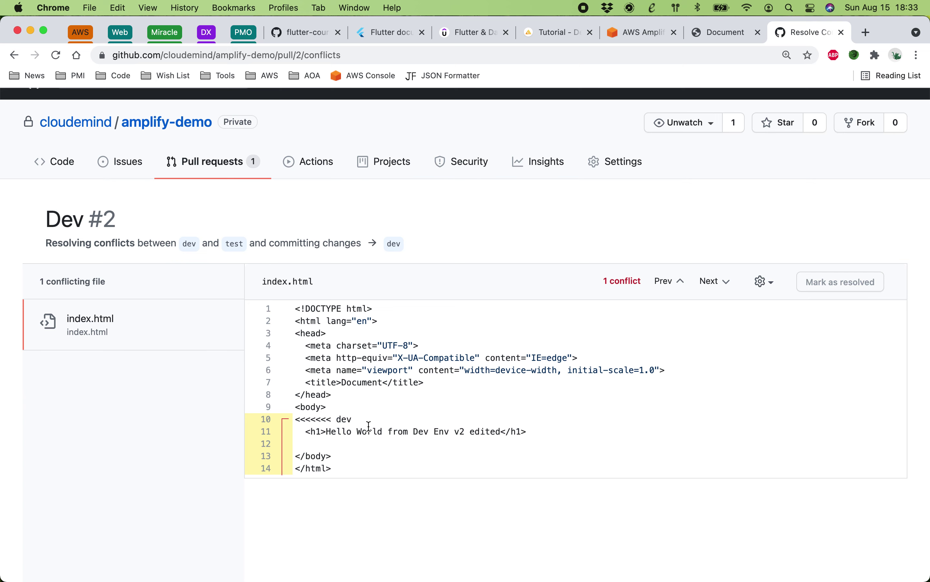
# Remove the remaining dev conflict marker and blank lines around the heading in index.html, and commit the resolved merge
pyautogui.moveTo(295, 415); pyautogui.dragTo(353, 418)
pyautogui.press('BackSpace')
pyautogui.press('BackSpace')
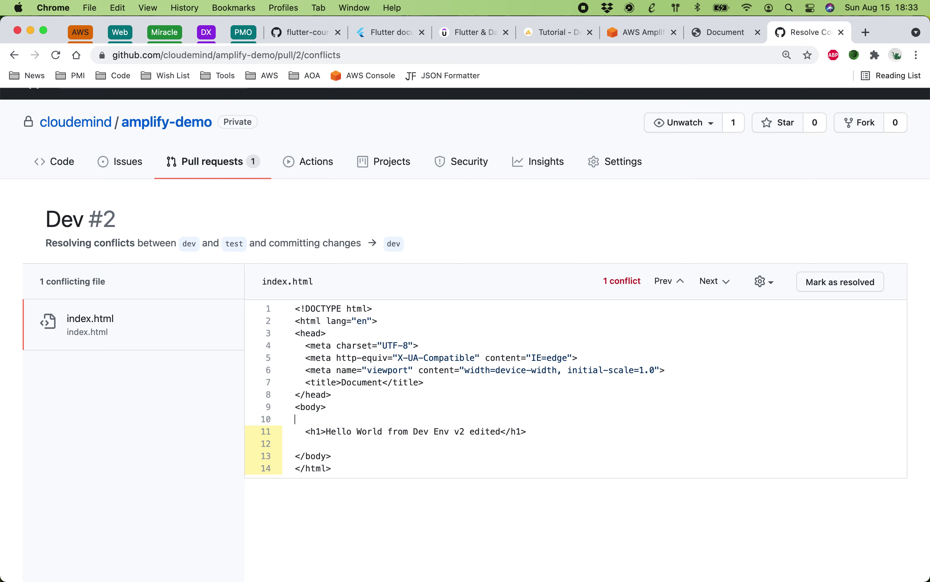
pyautogui.click(422, 431)
pyautogui.press('BackSpace')
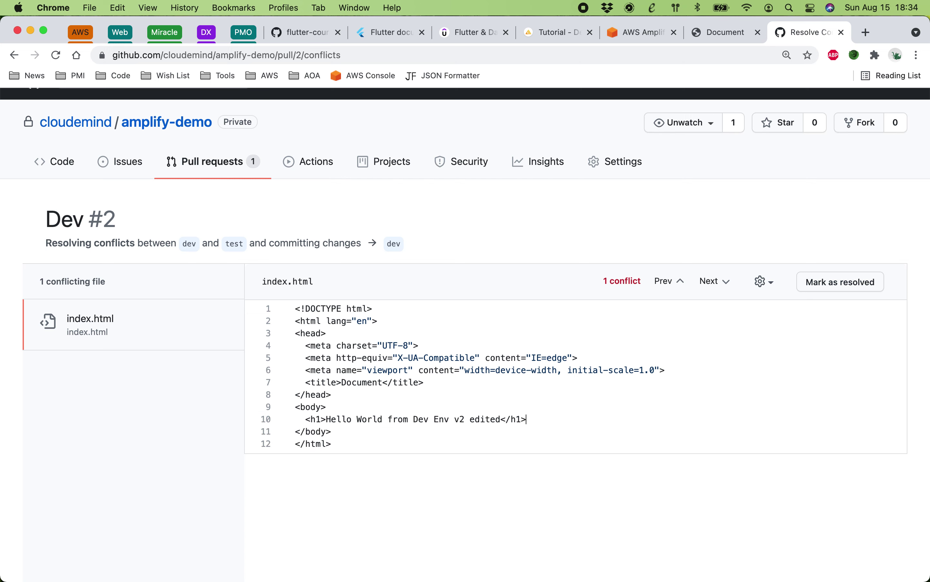
pyautogui.click(831, 285)
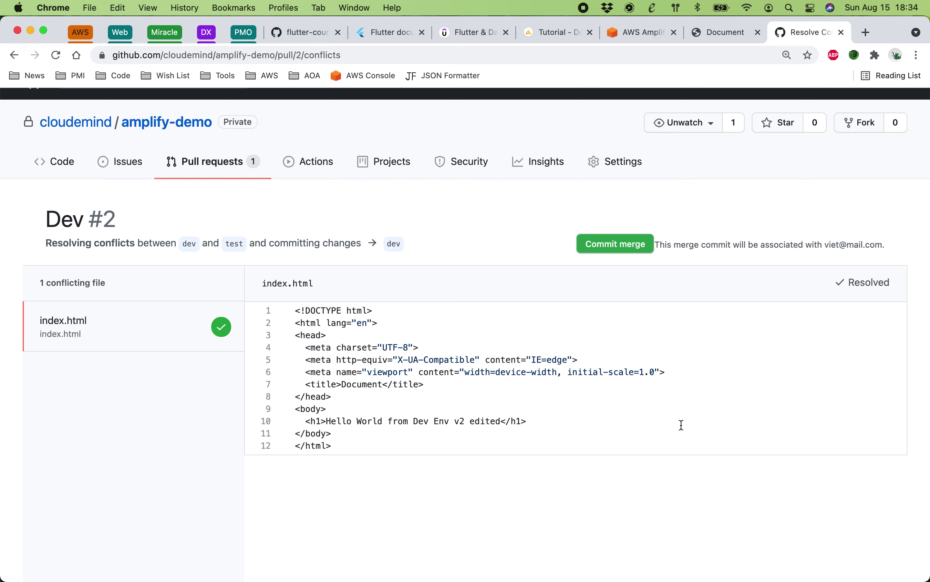
pyautogui.click(616, 250)
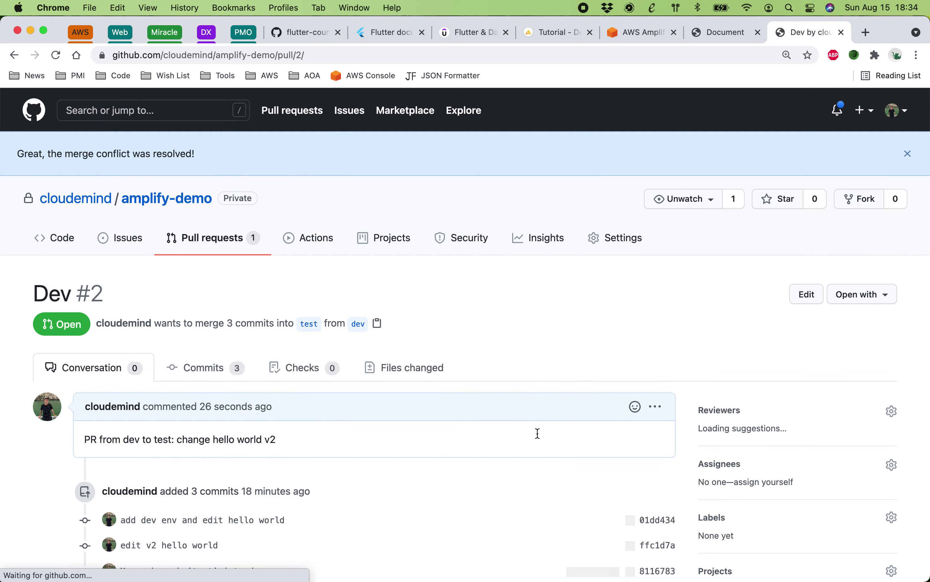
# Merge the Dev #2 pull request into the test branch and confirm the merge
pyautogui.scroll(-10, 212, 394)
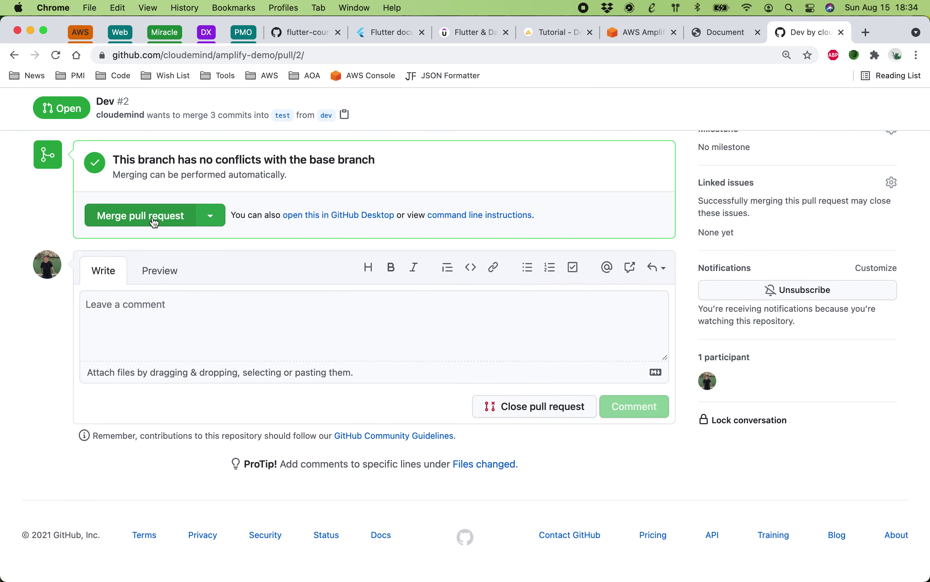
pyautogui.click(155, 215)
pyautogui.click(119, 311)
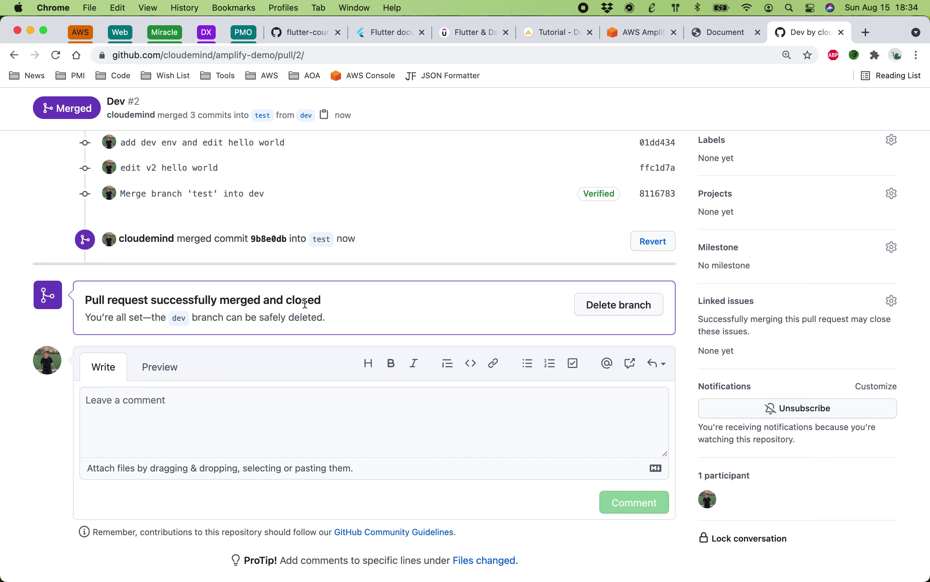
# Go to the repository's code on the test branch and open index.html
pyautogui.scroll(10, 464, 372)
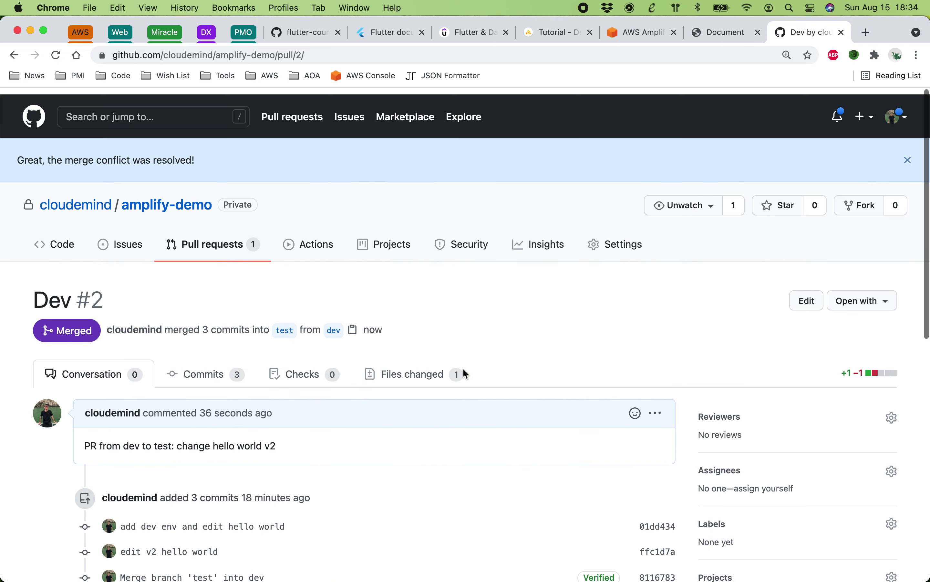
pyautogui.click(57, 241)
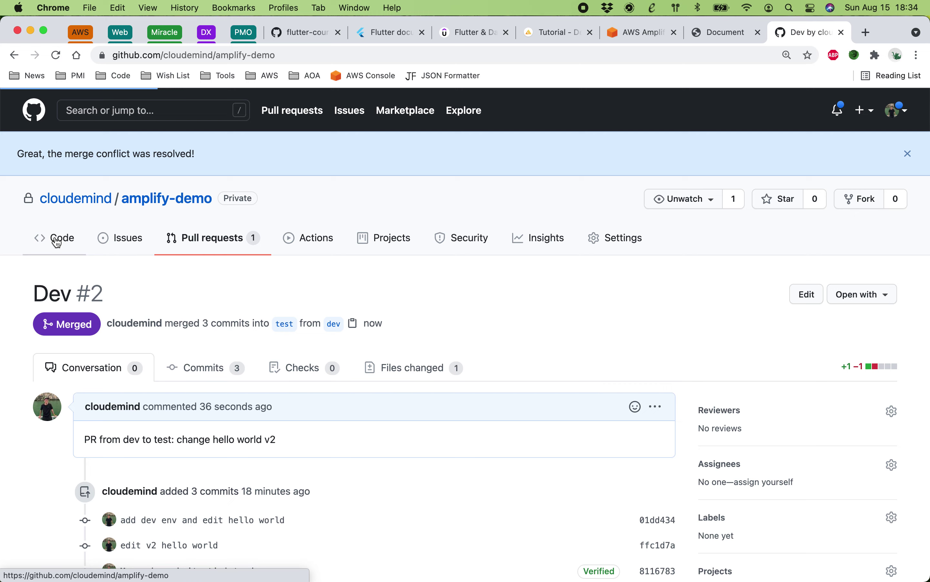
pyautogui.click(96, 302)
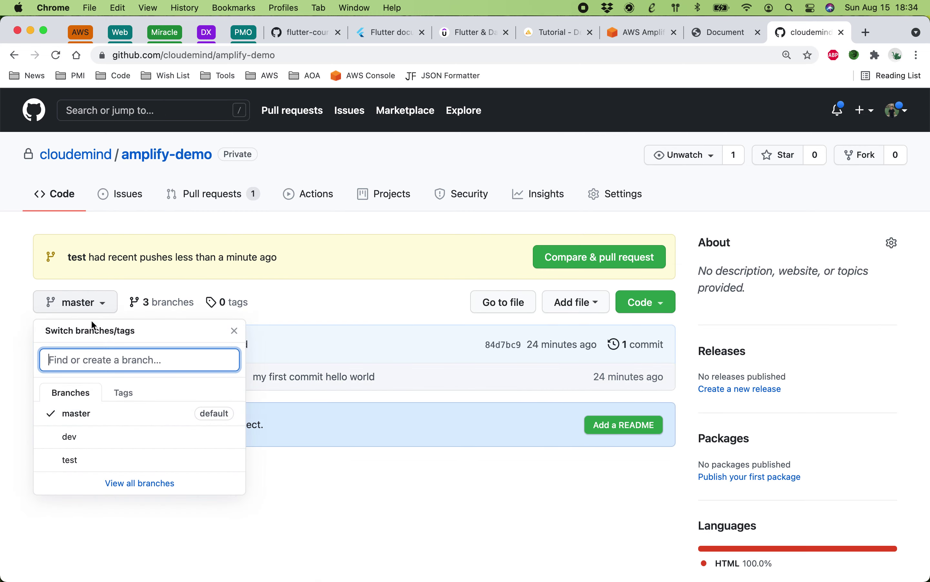
pyautogui.click(75, 457)
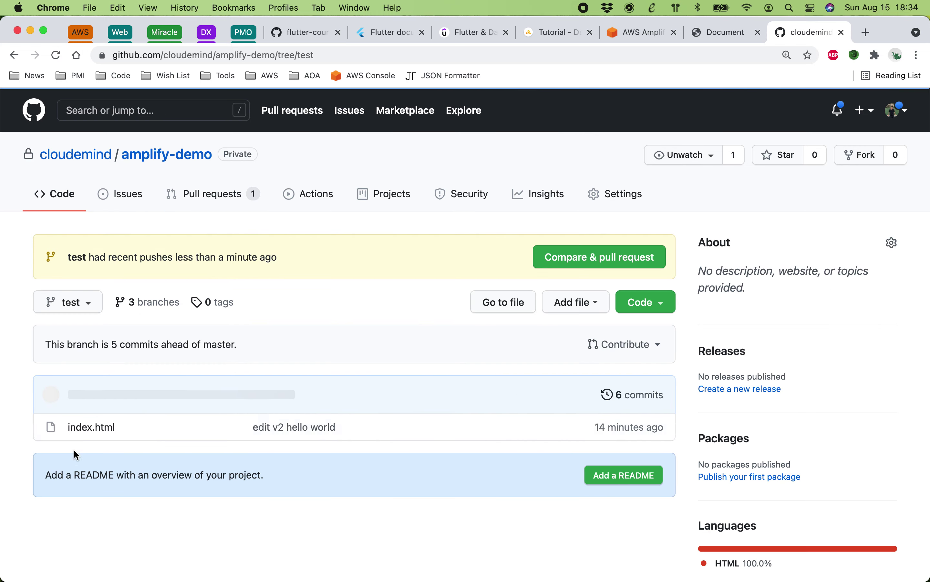
pyautogui.click(93, 428)
# View index.html on the dev branch and on the master branch to compare their Hello World headings
pyautogui.click(68, 200)
pyautogui.click(82, 337)
pyautogui.scroll(-3, 162, 444)
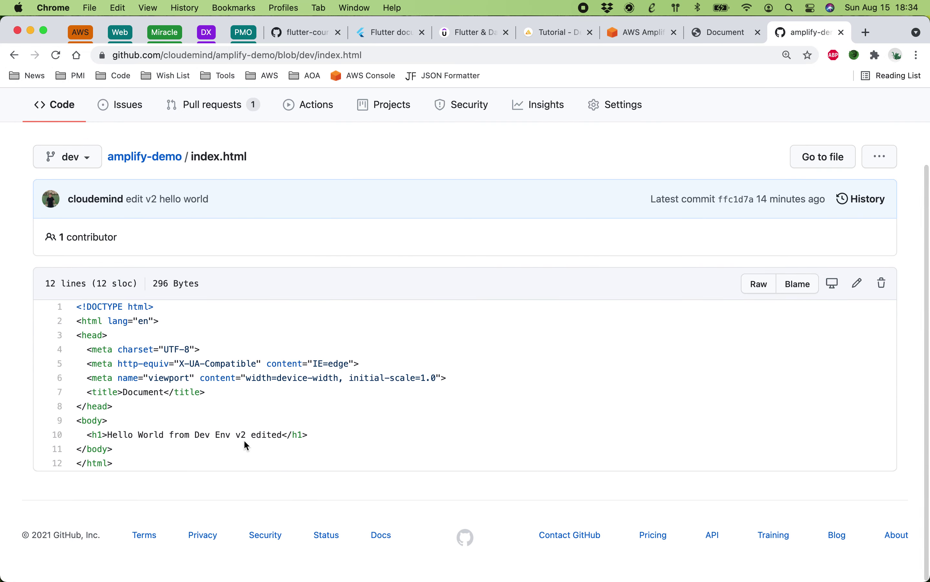
pyautogui.scroll(3, 247, 445)
pyautogui.click(60, 246)
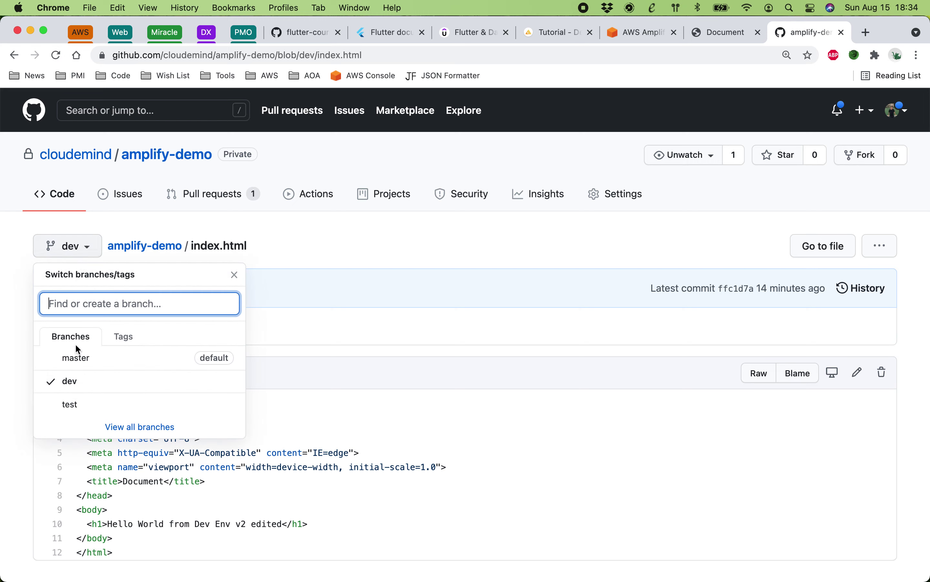
pyautogui.click(77, 358)
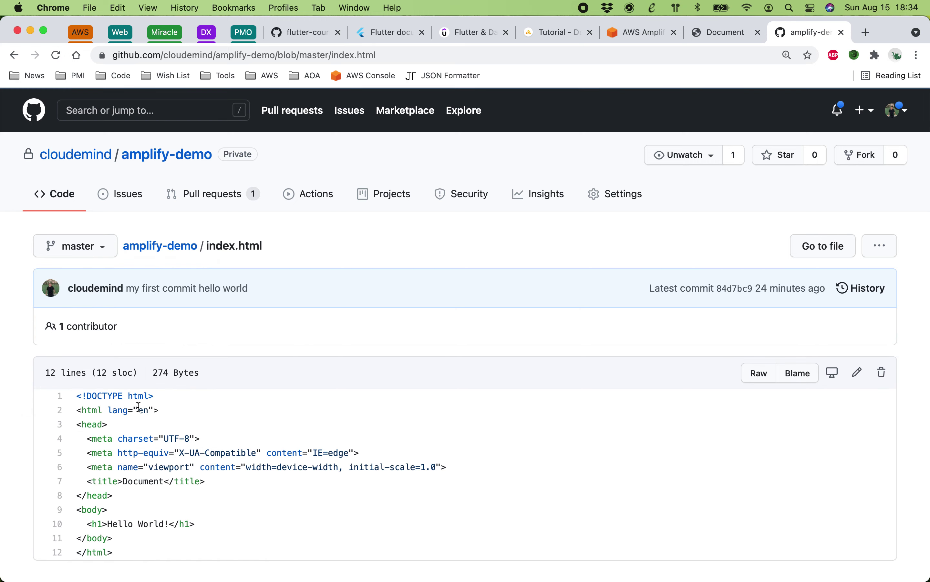
pyautogui.scroll(-3, 139, 407)
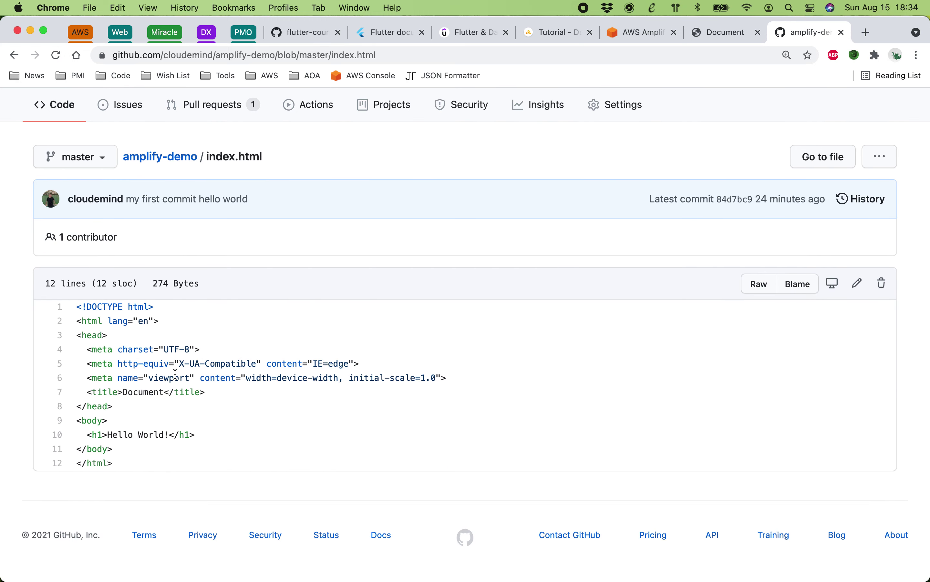
pyautogui.scroll(2, 176, 374)
# Switch to the AWS Amplify console, check the dev and test deployments, and open the deployed dev site
pyautogui.click(642, 33)
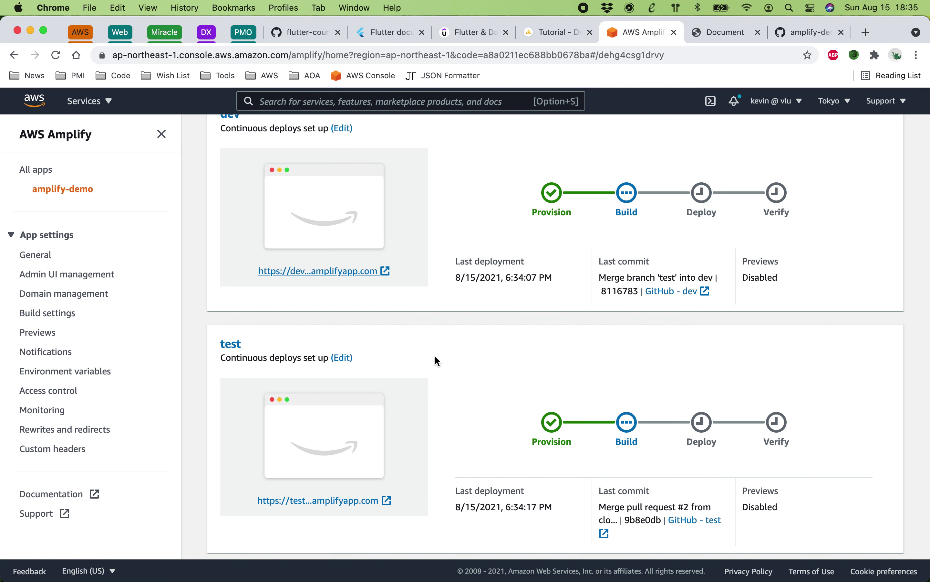
pyautogui.click(328, 270)
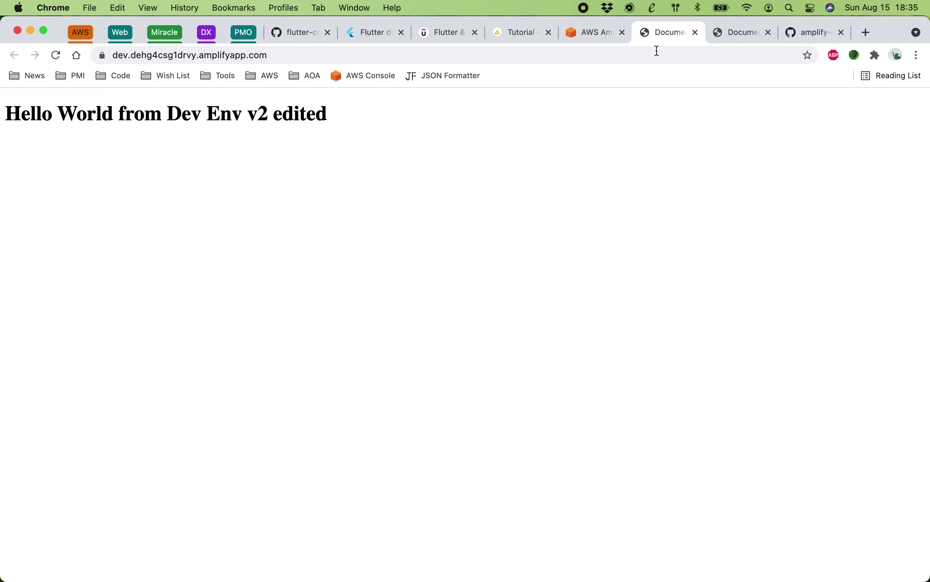
# Close the deployed dev site and monitor the dev and test deployment stages in the Amplify console
pyautogui.click(696, 32)
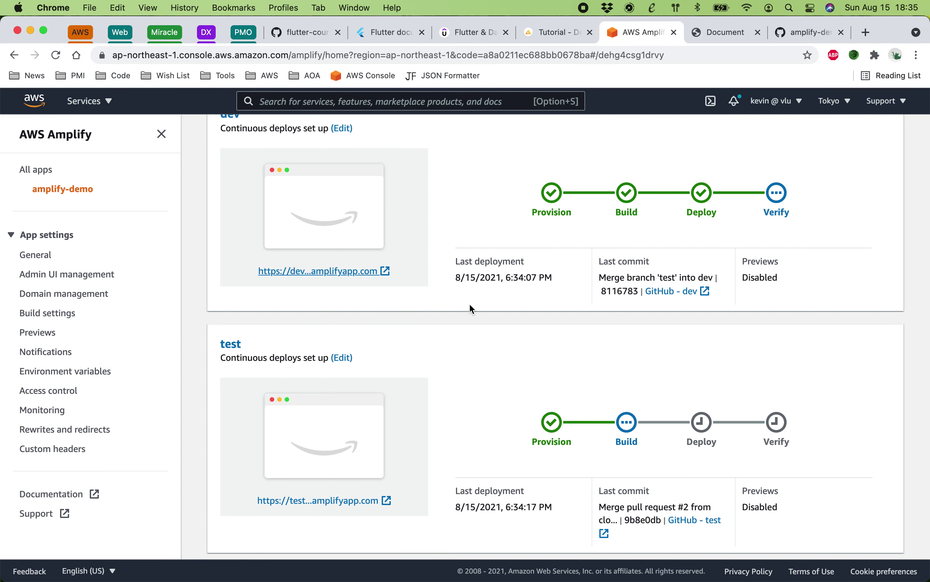
pyautogui.scroll(-3, 472, 309)
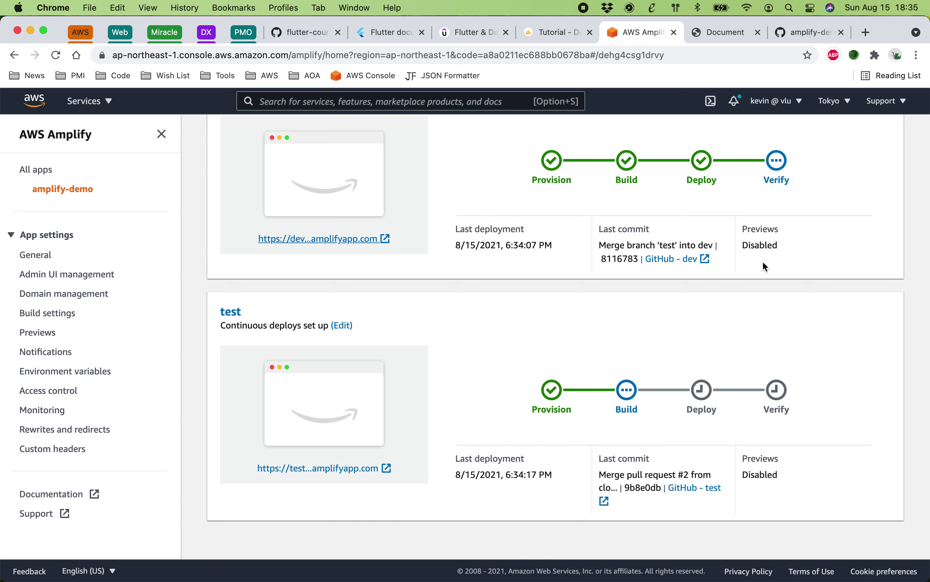
pyautogui.scroll(1, 751, 444)
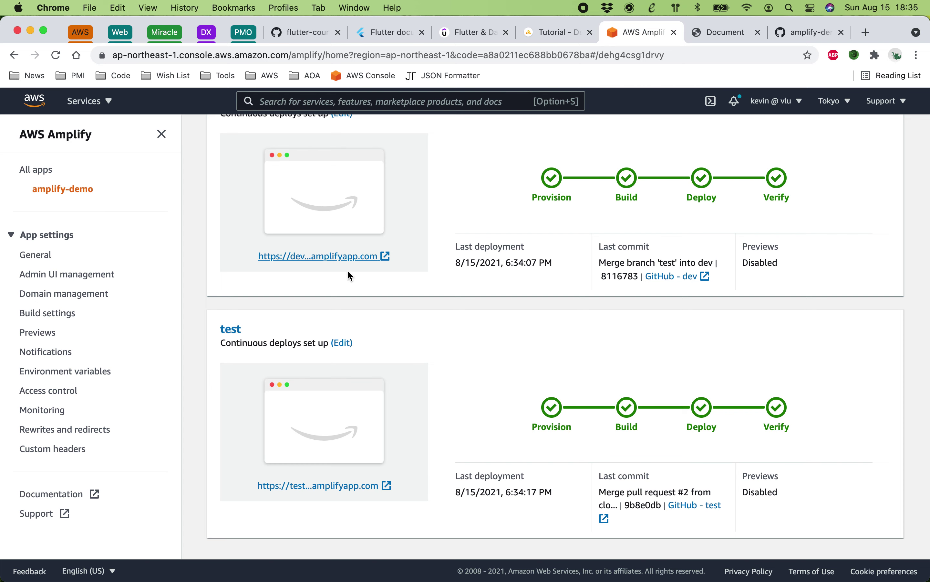
# Open the deployed dev site and the deployed test site in turn to compare their headings, closing each after viewing
pyautogui.click(333, 256)
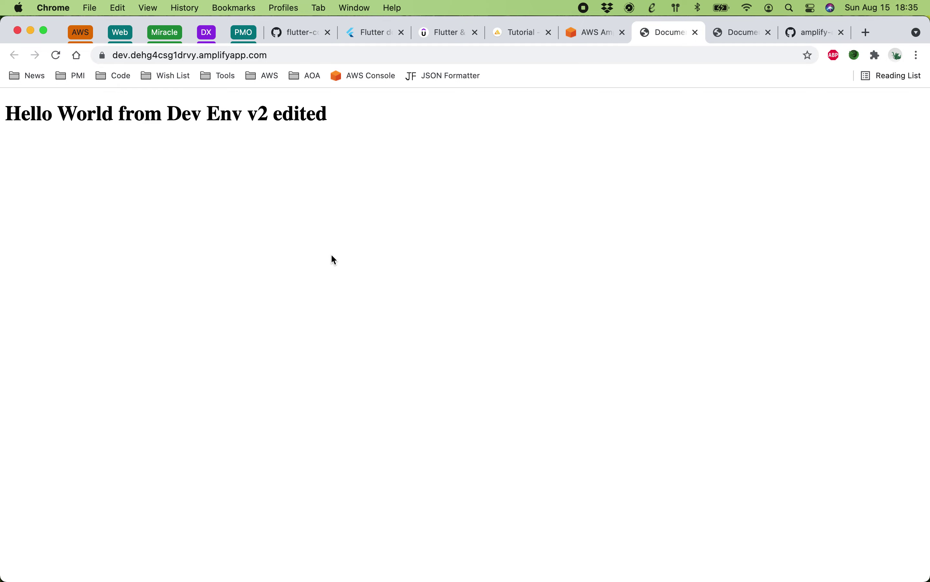
pyautogui.press('super+w')
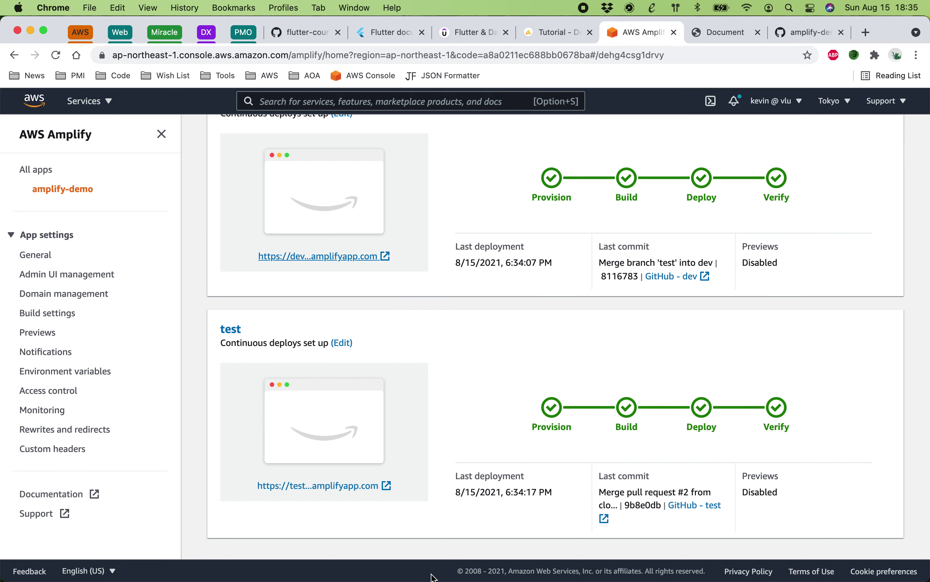
pyautogui.click(320, 486)
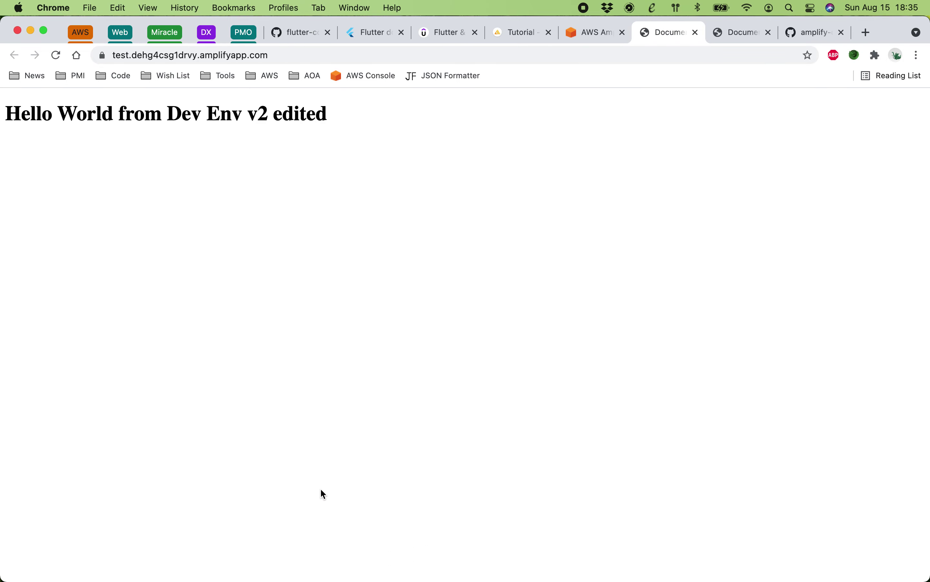
pyautogui.click(696, 32)
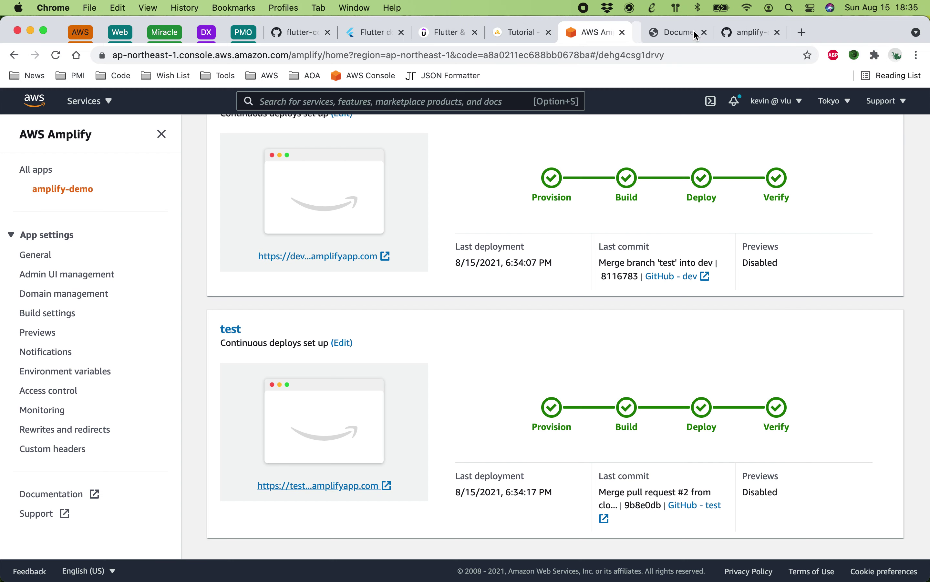
# Review the amplify-demo frontend environments, checking the master branch's deployment status and last commit against the dev branch's
pyautogui.scroll(5, 488, 363)
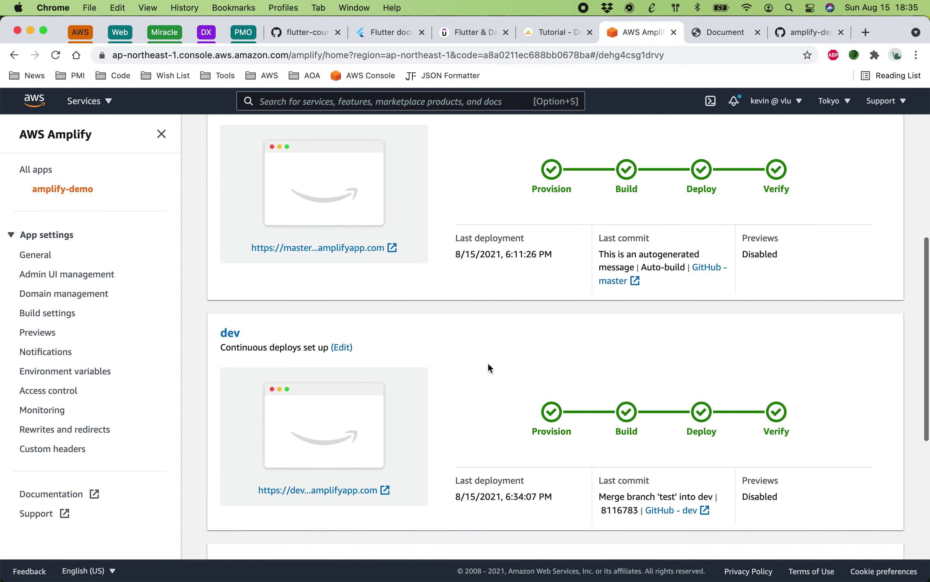
pyautogui.scroll(5, 488, 364)
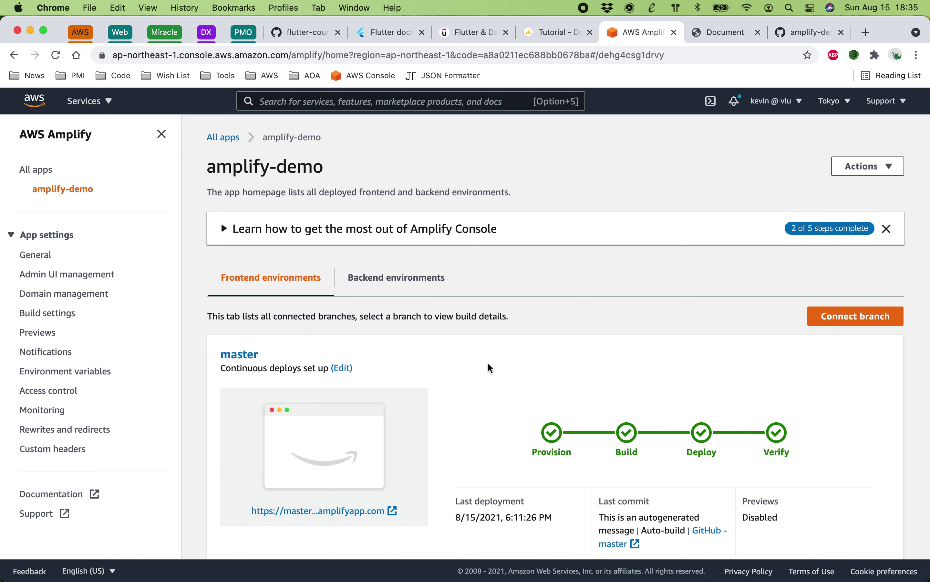
pyautogui.scroll(-3, 488, 364)
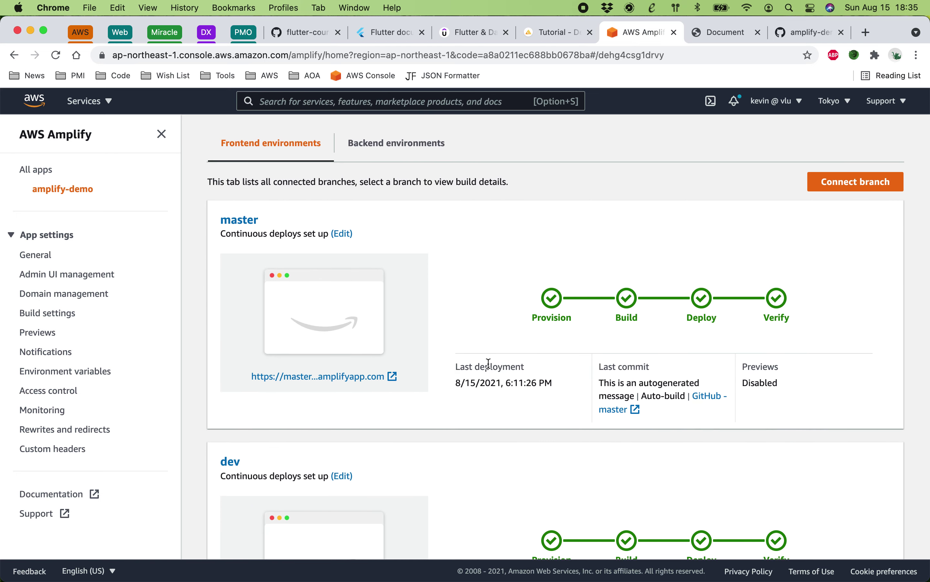
pyautogui.scroll(3, 439, 247)
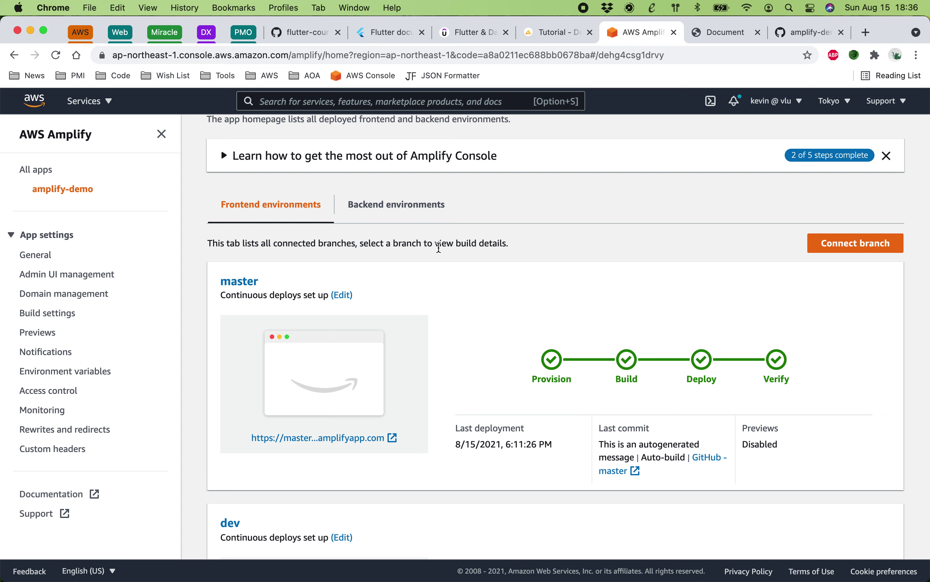